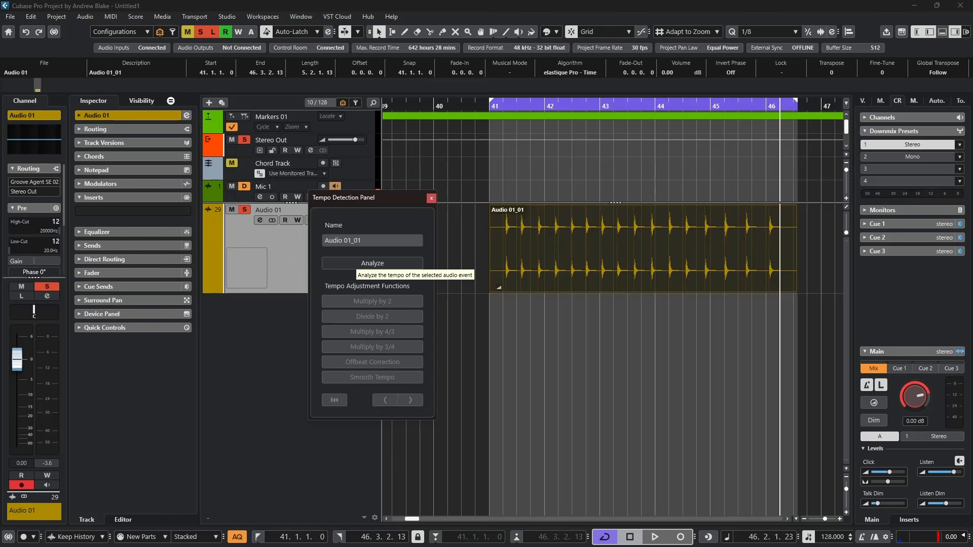
Analyze the tempo of the selected audio event in the Tempo Detection Panel.
{"action": "left_click", "coordinate": [373, 263]}
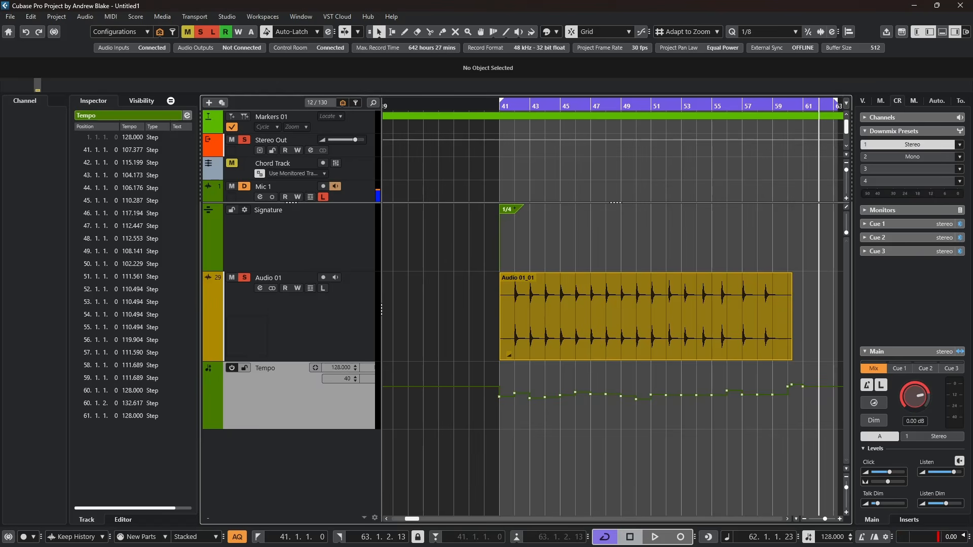
Enable the metronome click and play back from the left locator and from bar 52 to check the detected tempo.
{"action": "key", "text": "KP_1"}
{"action": "key", "text": "c"}
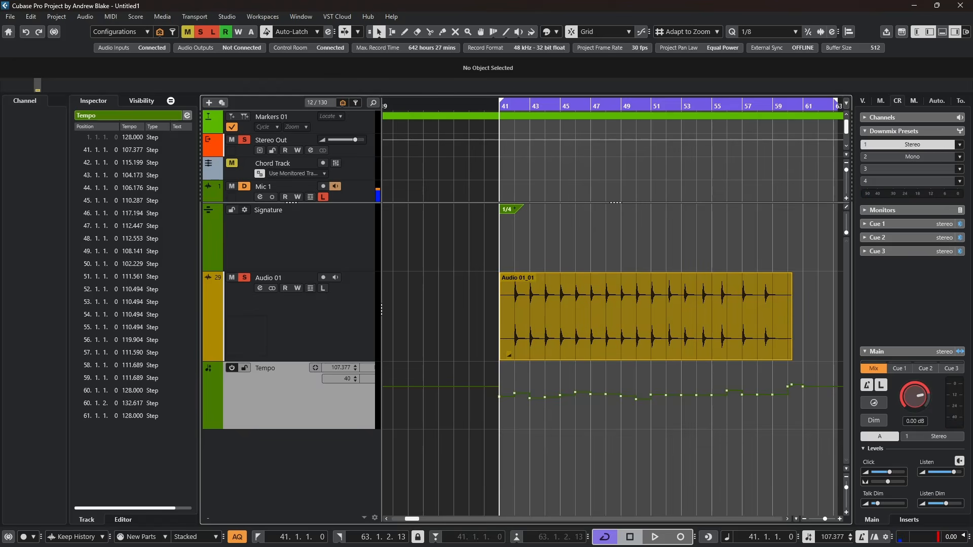
{"action": "key", "text": "space"}
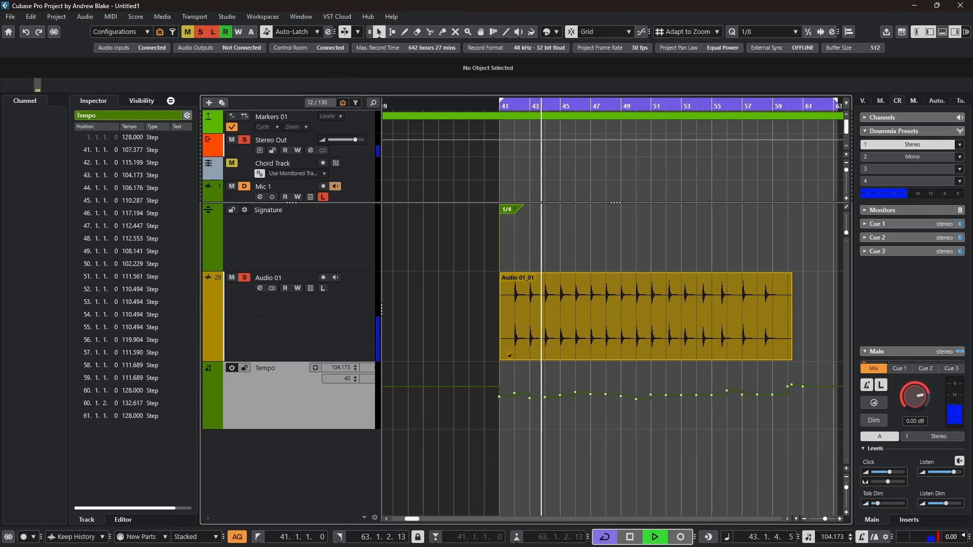
{"action": "key", "text": "space"}
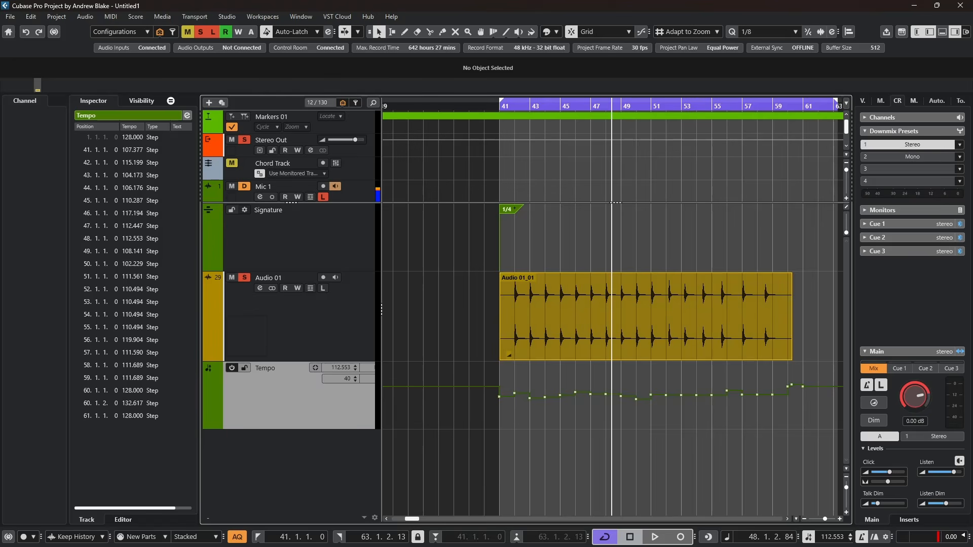
{"action": "left_click", "coordinate": [681, 107]}
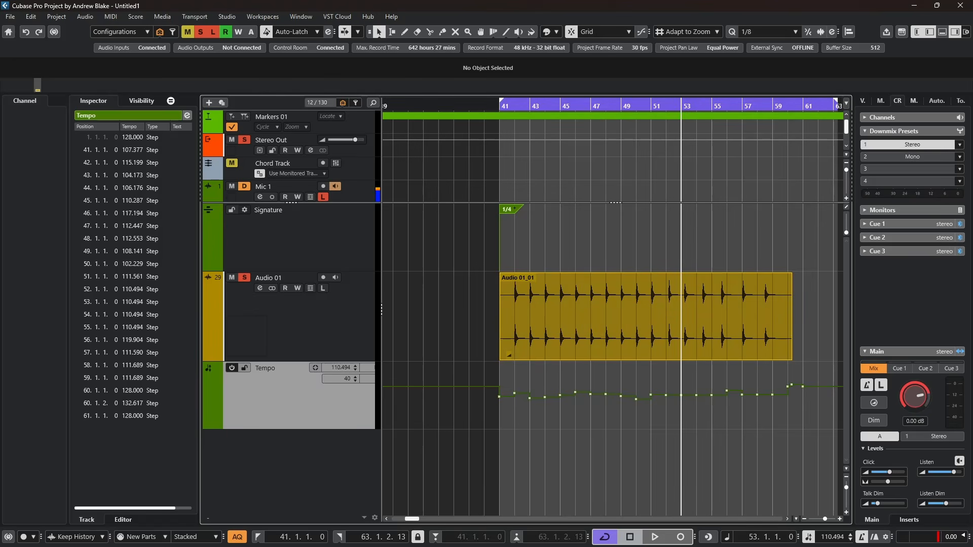
{"action": "key", "text": "space"}
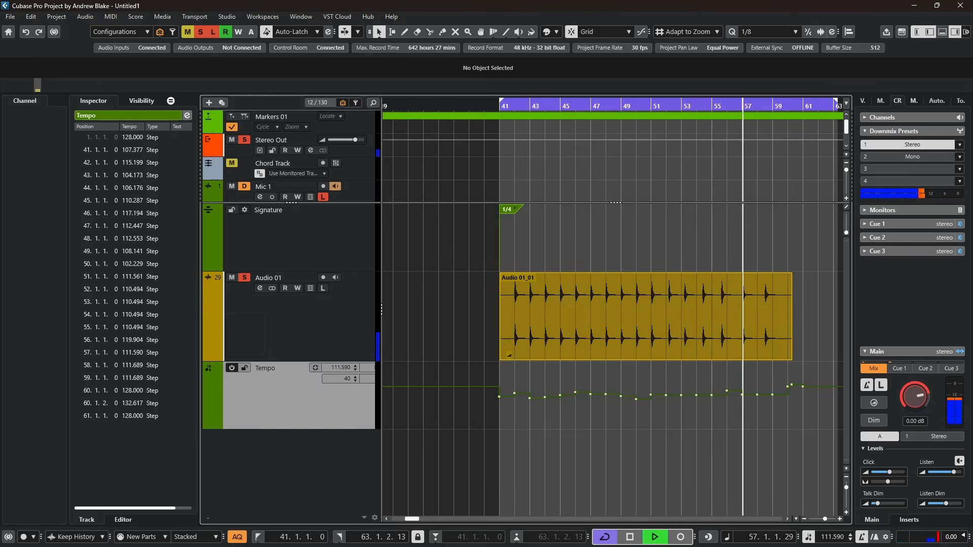
{"action": "key", "text": "space"}
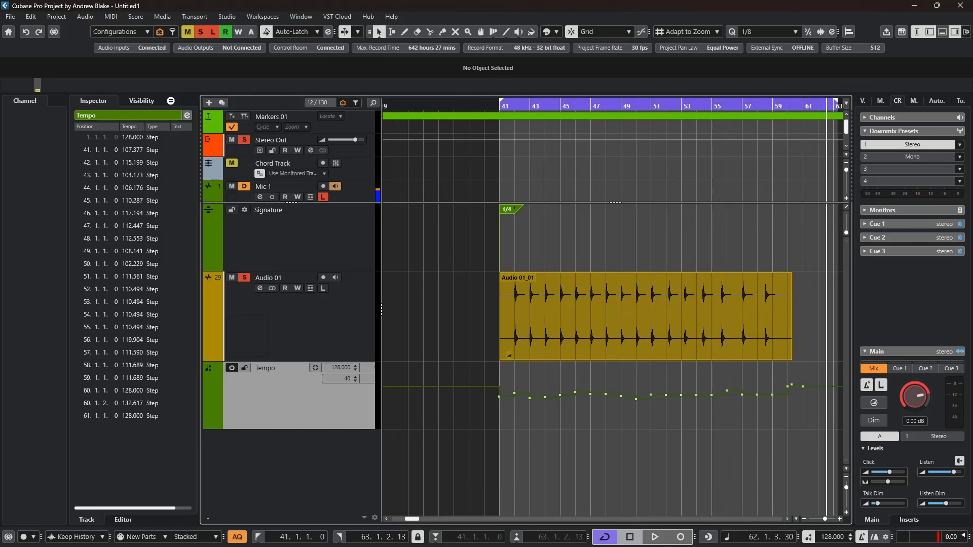
Zoom in on bar 52 and use the Time Warp tool to move bar 52 onto the drum hit.
{"action": "scroll", "coordinate": [615, 315], "scroll_direction": "up", "scroll_amount": 5}
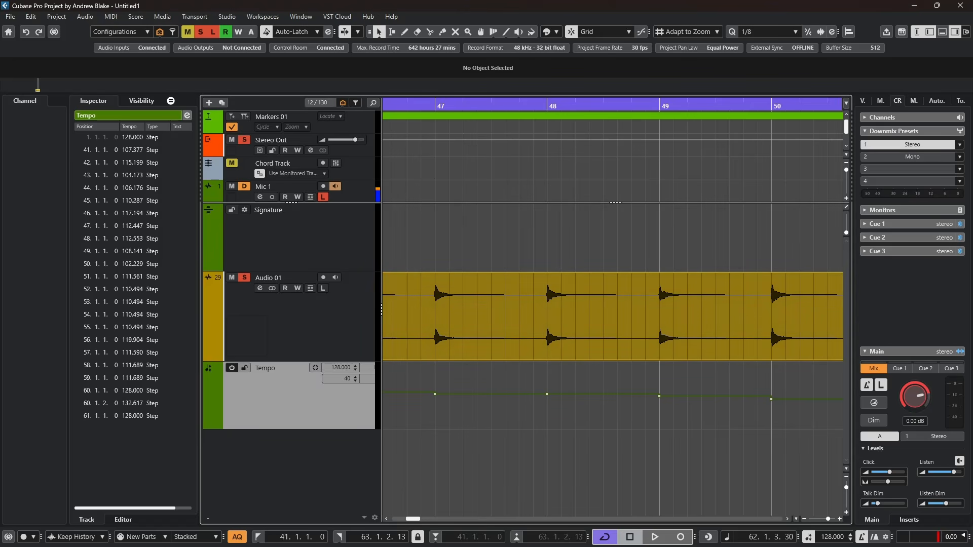
{"action": "scroll", "coordinate": [613, 314], "scroll_direction": "right", "scroll_amount": 6}
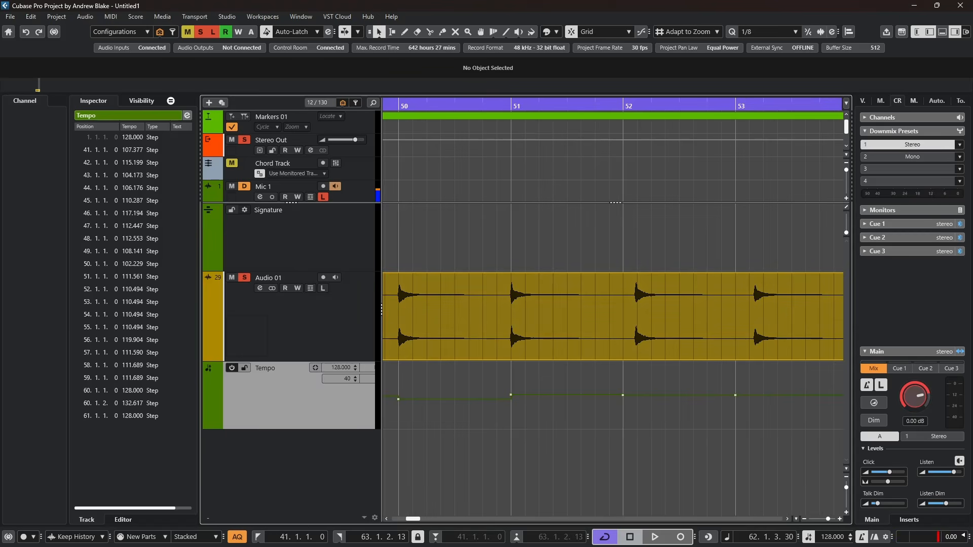
{"action": "key", "text": "6"}
{"action": "left_click_drag", "start_coordinate": [576, 314], "coordinate": [692, 427]}
{"action": "key", "text": "1"}
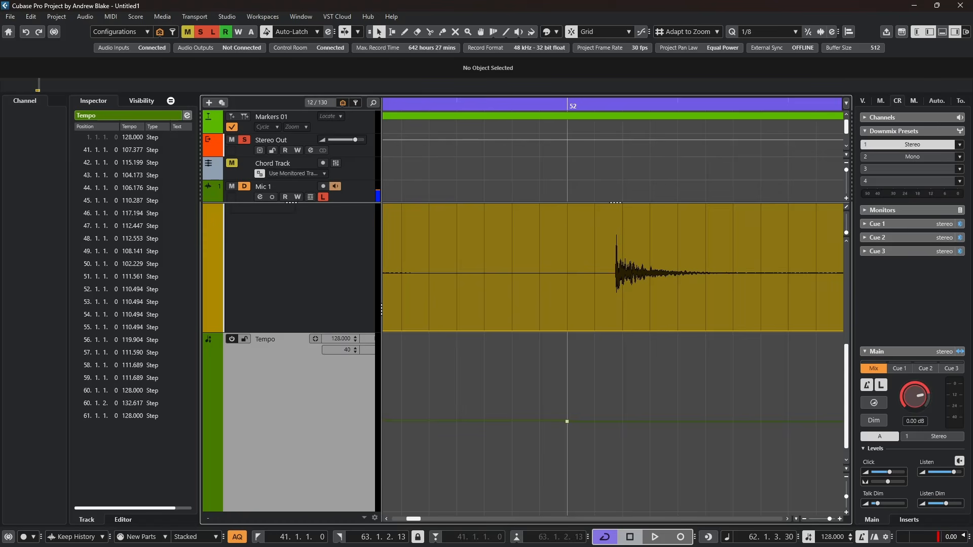
{"action": "right_click", "coordinate": [606, 390]}
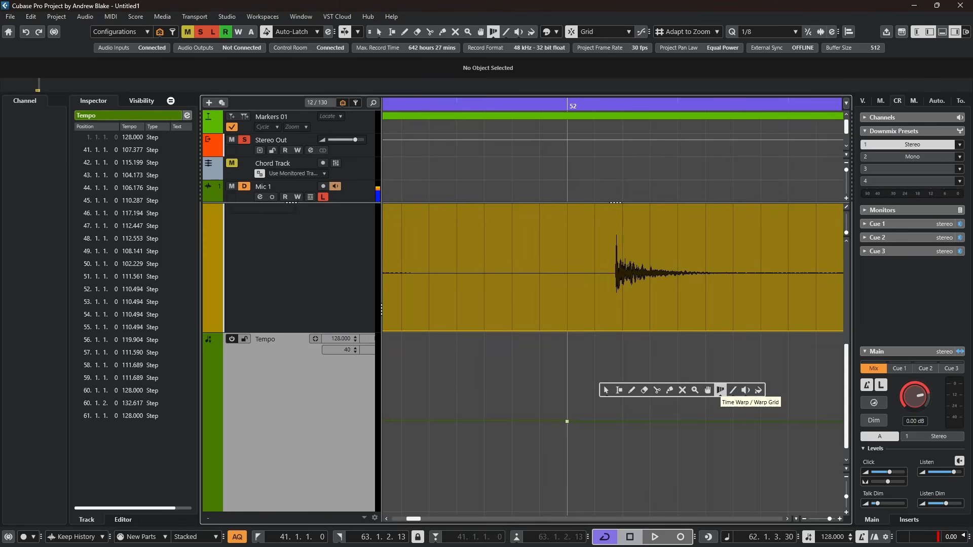
{"action": "left_click", "coordinate": [720, 390]}
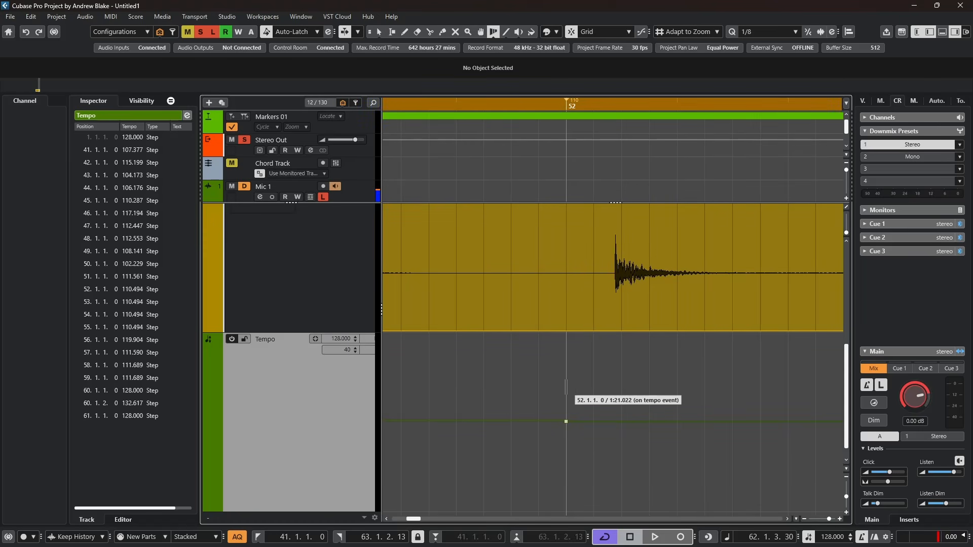
{"action": "left_click_drag", "start_coordinate": [566, 388], "coordinate": [614, 400]}
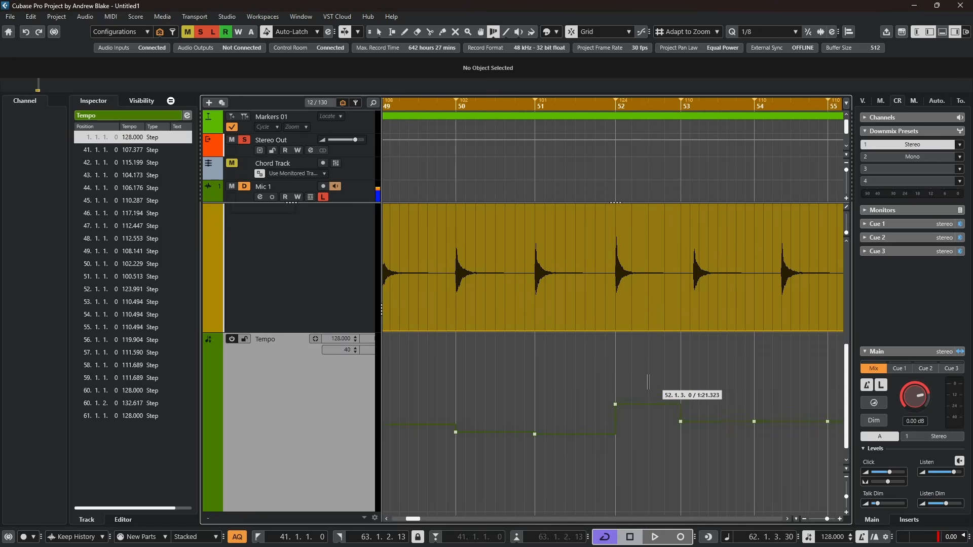
Warp bars 53 and 54 onto the following drum hits with the Time Warp tool.
{"action": "scroll", "coordinate": [631, 383], "scroll_direction": "right", "scroll_amount": 3}
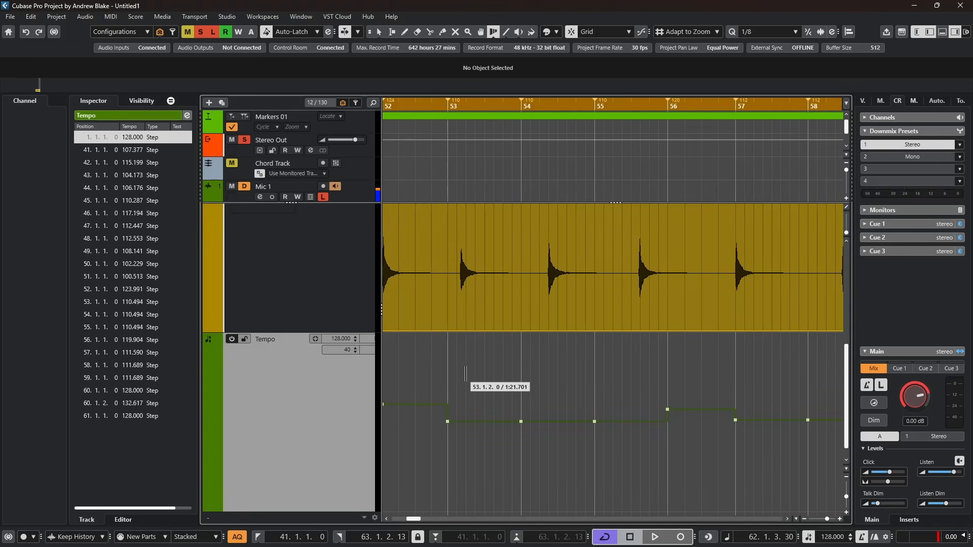
{"action": "left_click_drag", "start_coordinate": [447, 365], "coordinate": [460, 373]}
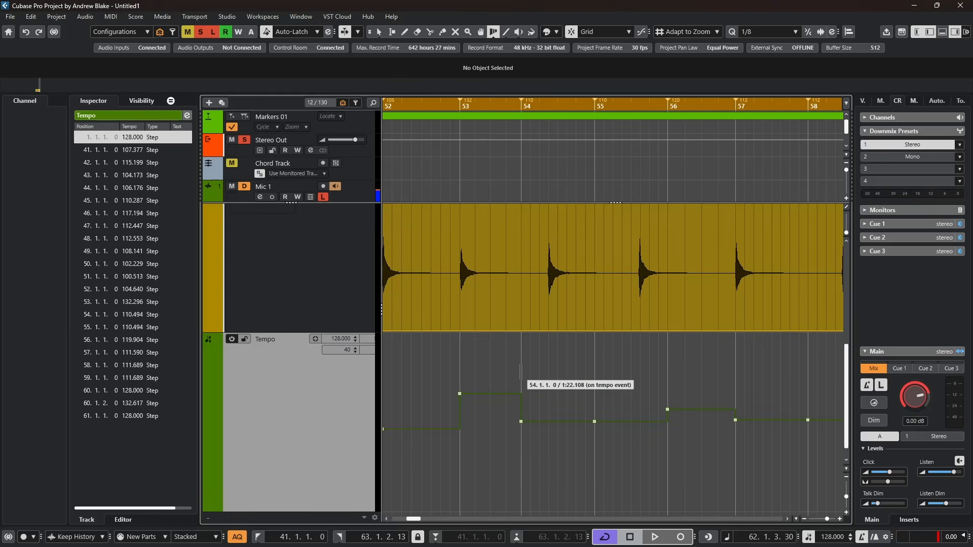
{"action": "left_click_drag", "start_coordinate": [521, 371], "coordinate": [606, 396]}
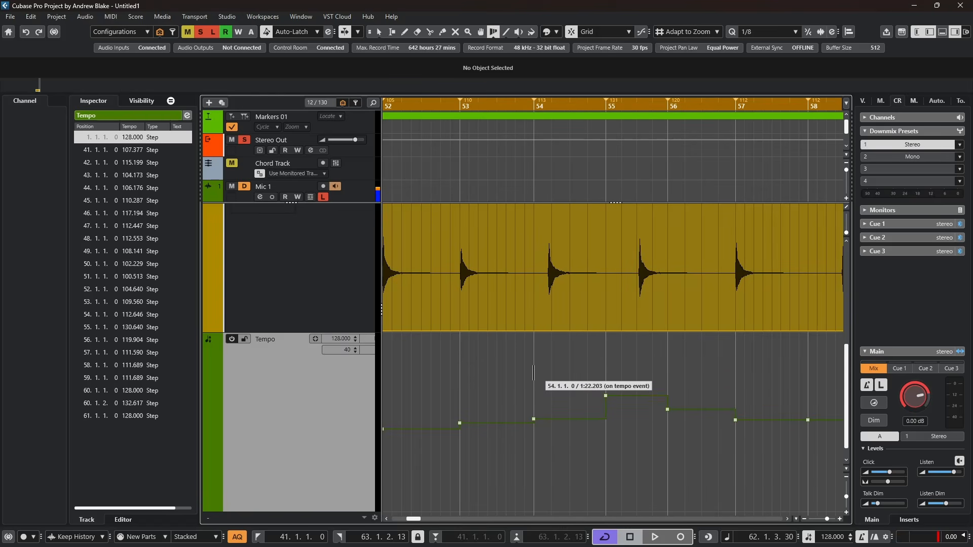
{"action": "left_click_drag", "start_coordinate": [533, 374], "coordinate": [547, 387]}
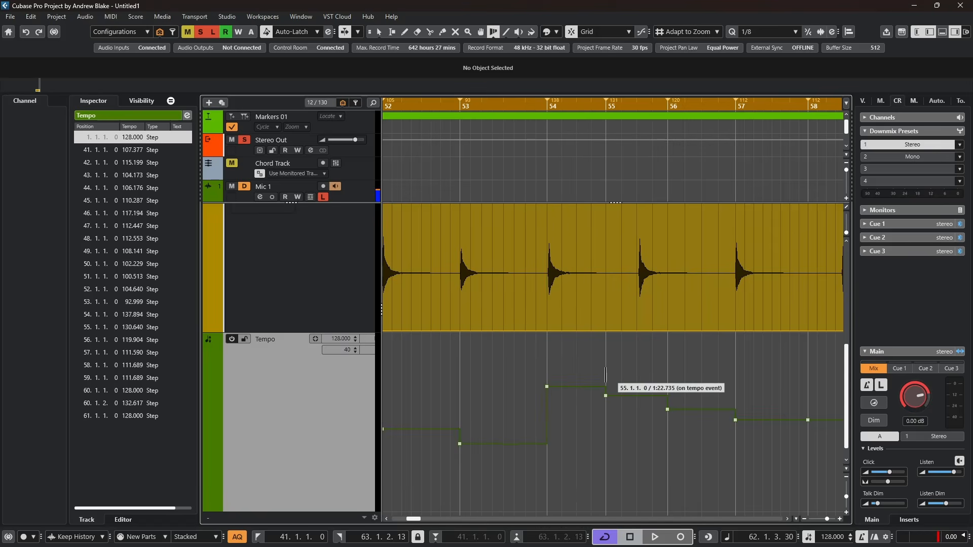
Try to warp bar 55 onto the next drum hit.
{"action": "left_click_drag", "start_coordinate": [606, 376], "coordinate": [623, 406]}
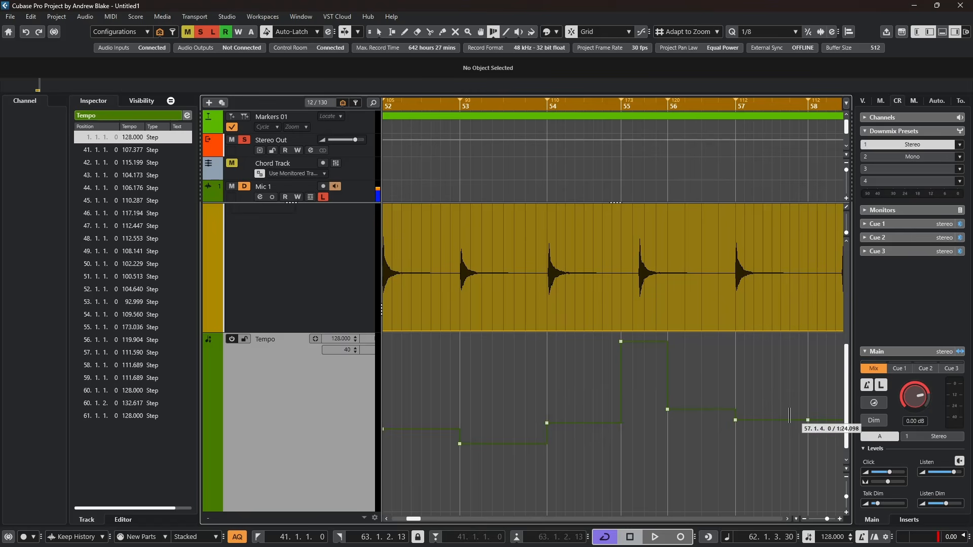
{"action": "scroll", "coordinate": [684, 390], "scroll_direction": "right", "scroll_amount": 5}
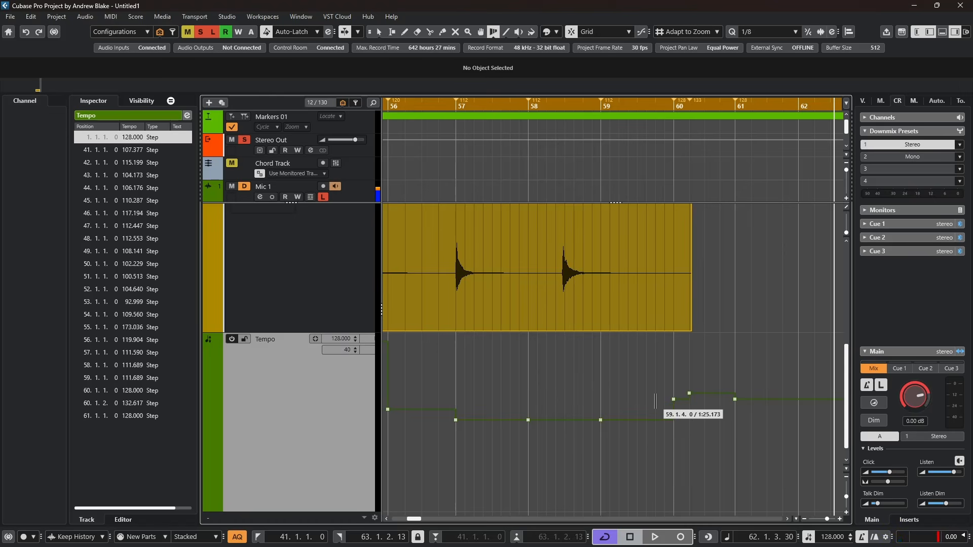
{"action": "scroll", "coordinate": [734, 420], "scroll_direction": "left", "scroll_amount": 3}
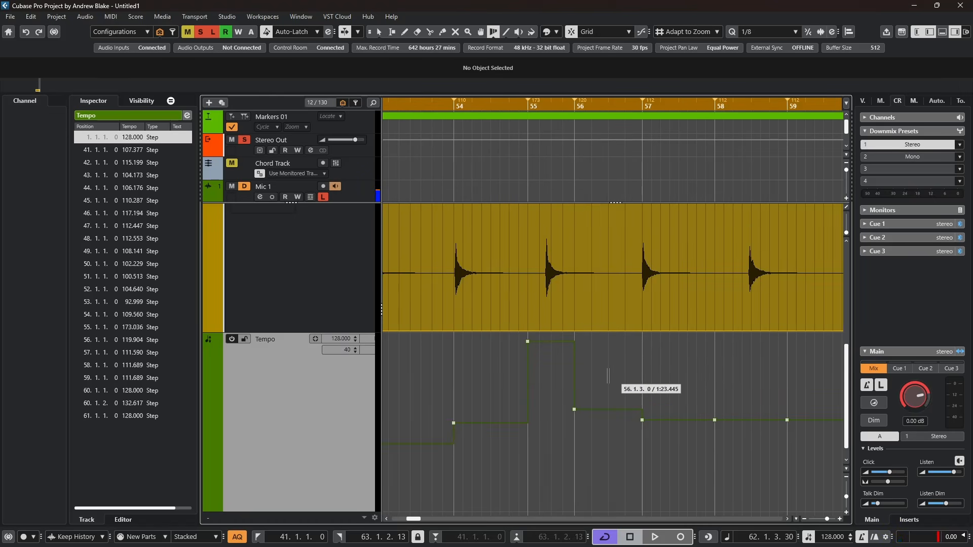
Open the Tempo Track Editor and delete all tempo events from bar 54 onward.
{"action": "left_click", "coordinate": [378, 32]}
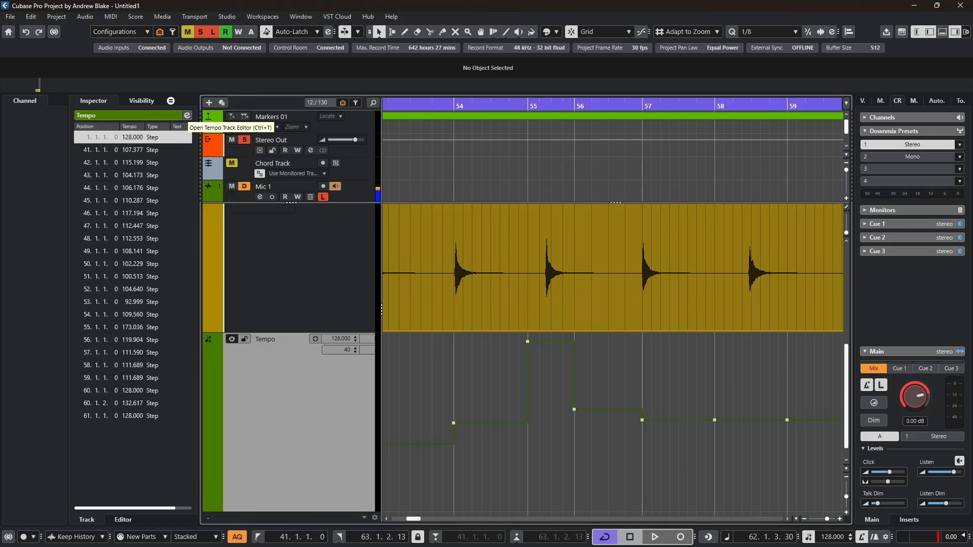
{"action": "left_click", "coordinate": [187, 116]}
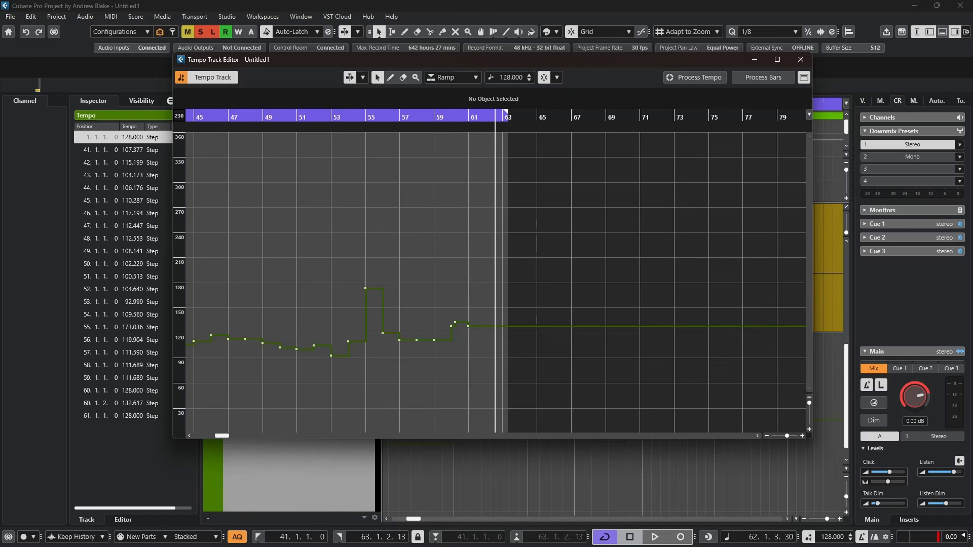
{"action": "scroll", "coordinate": [294, 349], "scroll_direction": "up", "scroll_amount": 1}
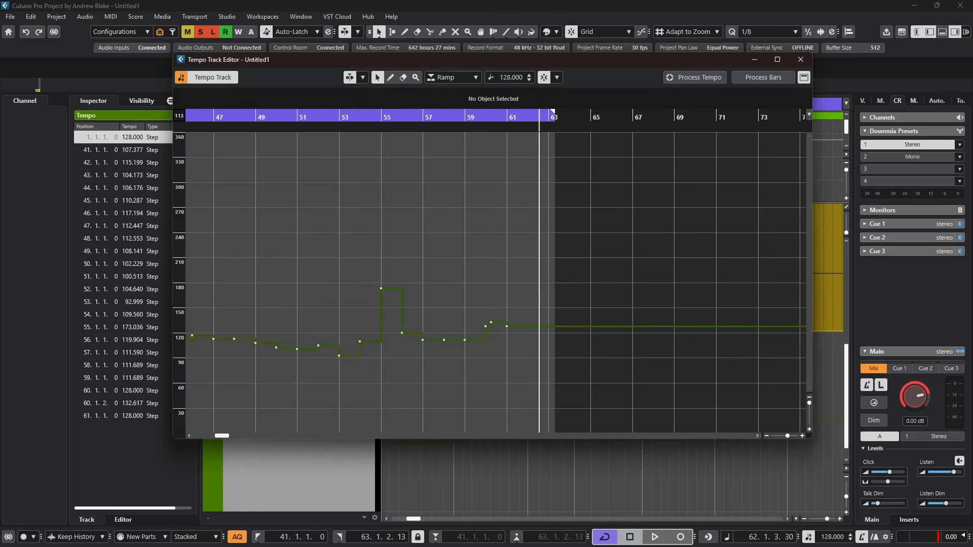
{"action": "scroll", "coordinate": [361, 349], "scroll_direction": "up", "scroll_amount": 1}
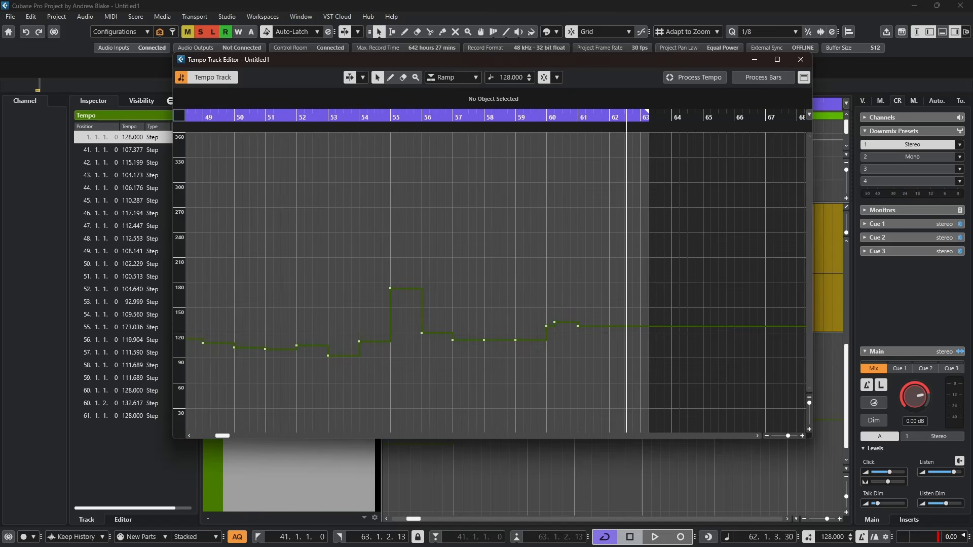
{"action": "left_click", "coordinate": [359, 118]}
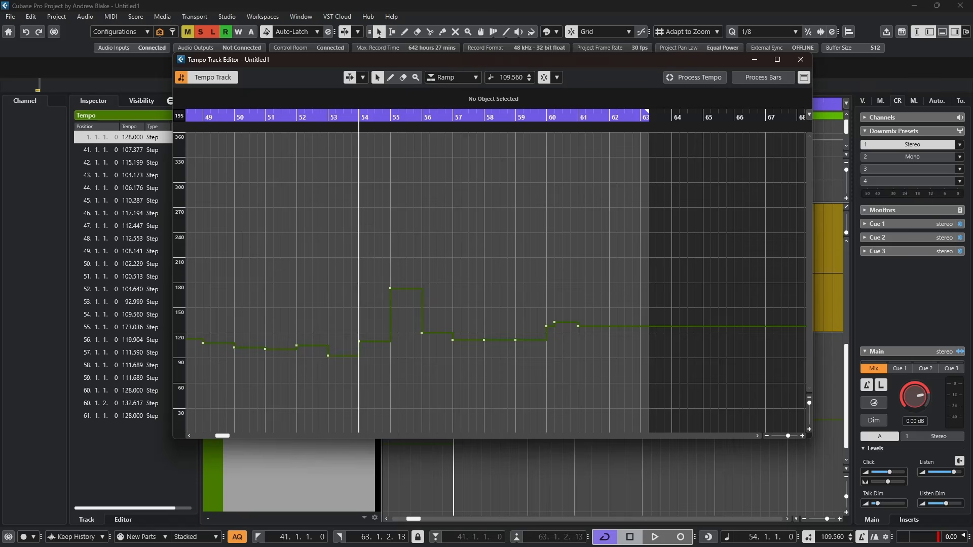
{"action": "left_click_drag", "start_coordinate": [708, 270], "coordinate": [350, 389]}
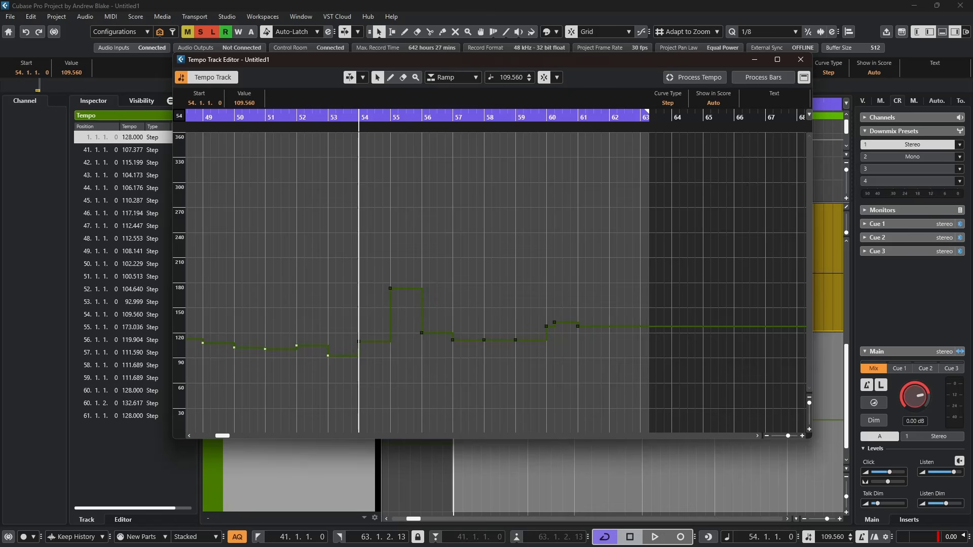
{"action": "key", "text": "Delete"}
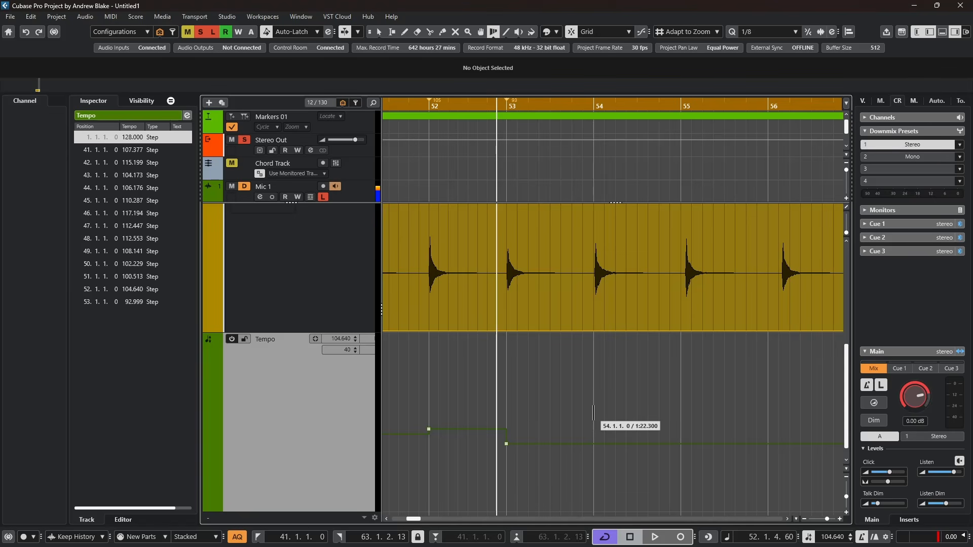
Warp bars 54 through 57 onto the successive drum hits with the Time Warp tool.
{"action": "mouse_move", "coordinate": [593, 413]}
{"action": "left_mouse_down"}
{"action": "mouse_move", "coordinate": [735, 425]}
{"action": "mouse_move", "coordinate": [669, 444]}
{"action": "mouse_move", "coordinate": [594, 443]}
{"action": "mouse_move", "coordinate": [721, 444]}
{"action": "mouse_move", "coordinate": [681, 443]}
{"action": "mouse_move", "coordinate": [595, 408]}
{"action": "left_mouse_up"}
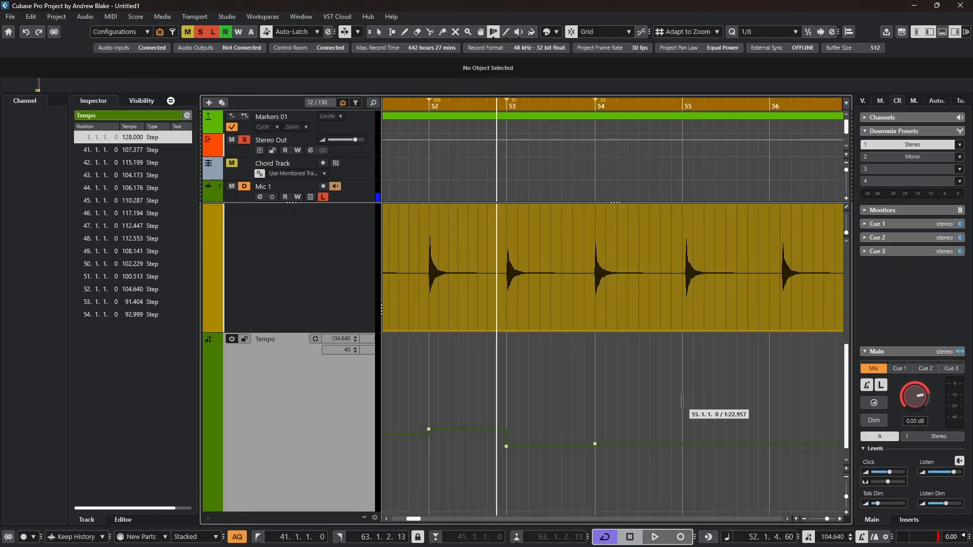
{"action": "left_click_drag", "start_coordinate": [682, 402], "coordinate": [722, 409]}
{"action": "left_click_drag", "start_coordinate": [773, 425], "coordinate": [782, 426]}
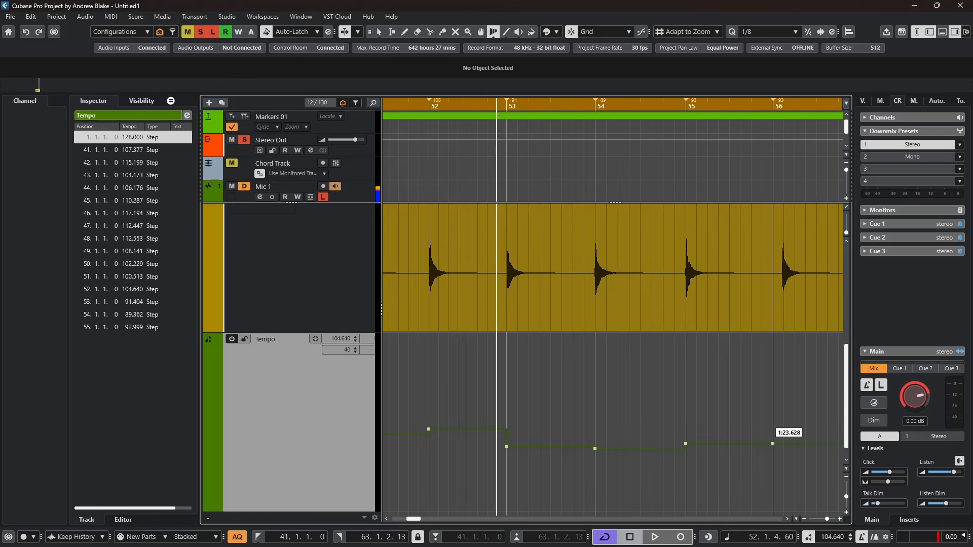
{"action": "scroll", "coordinate": [697, 414], "scroll_direction": "down", "scroll_amount": 1}
{"action": "scroll", "coordinate": [703, 412], "scroll_direction": "right", "scroll_amount": 4}
{"action": "left_click_drag", "start_coordinate": [635, 395], "coordinate": [656, 395]}
{"action": "scroll", "coordinate": [627, 375], "scroll_direction": "down", "scroll_amount": 3}
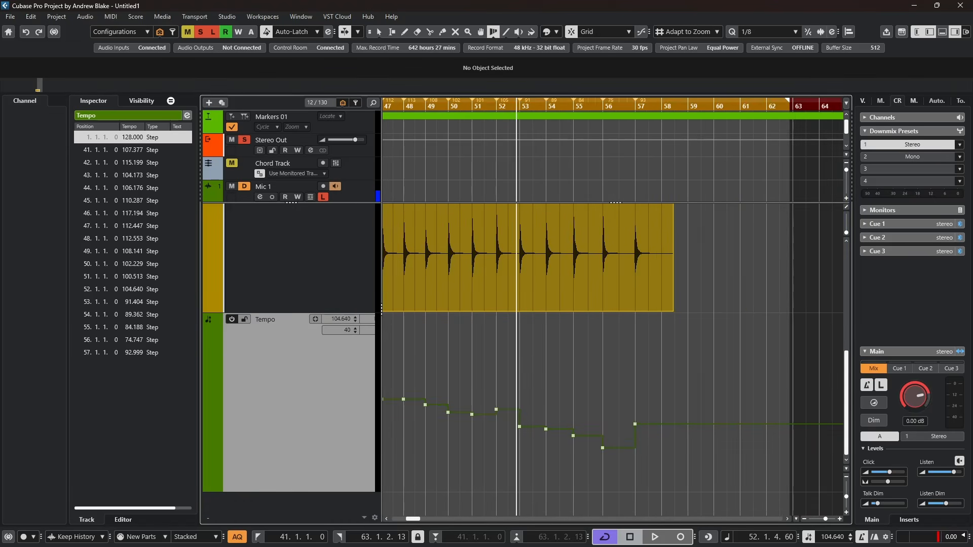
Play back from bar 49 to check the warped tempo against the drum hits.
{"action": "left_click", "coordinate": [448, 106]}
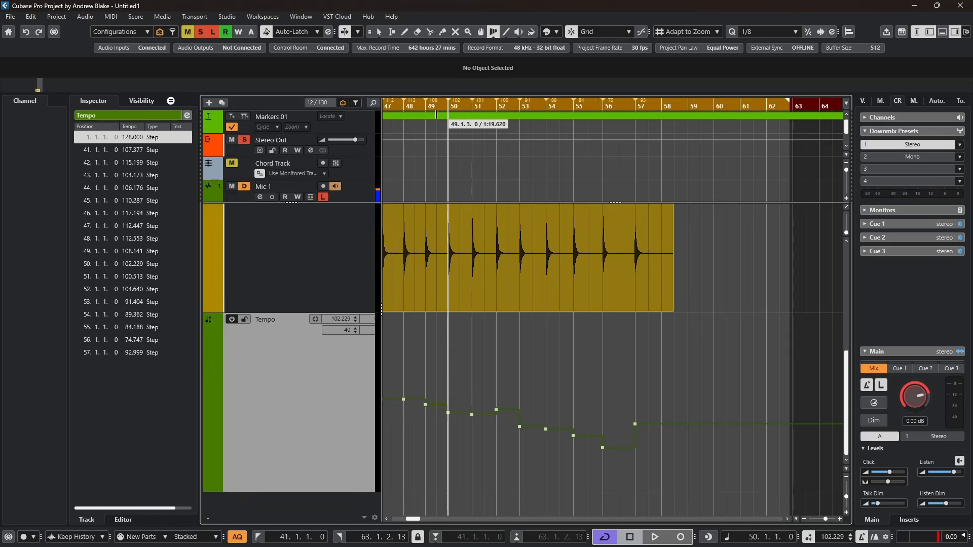
{"action": "key", "text": "space"}
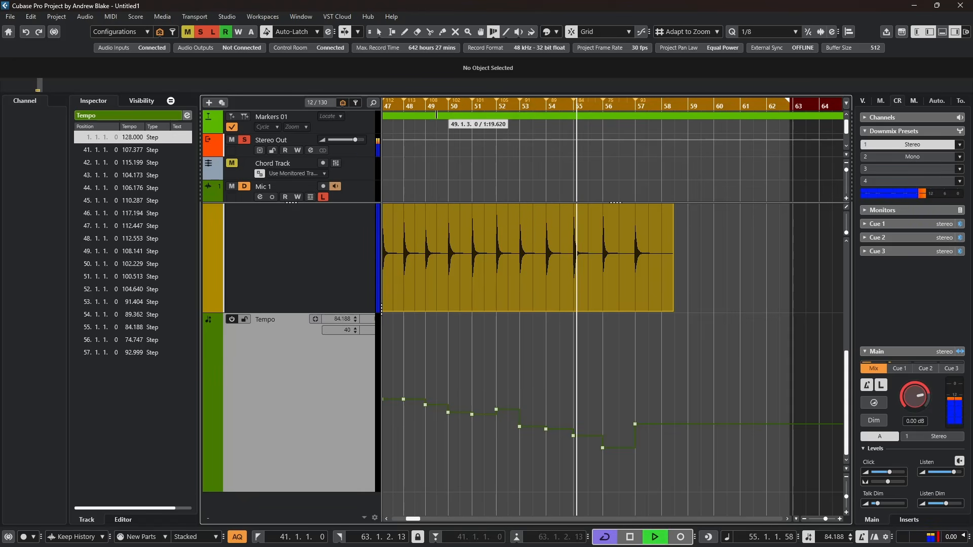
{"action": "key", "text": "space"}
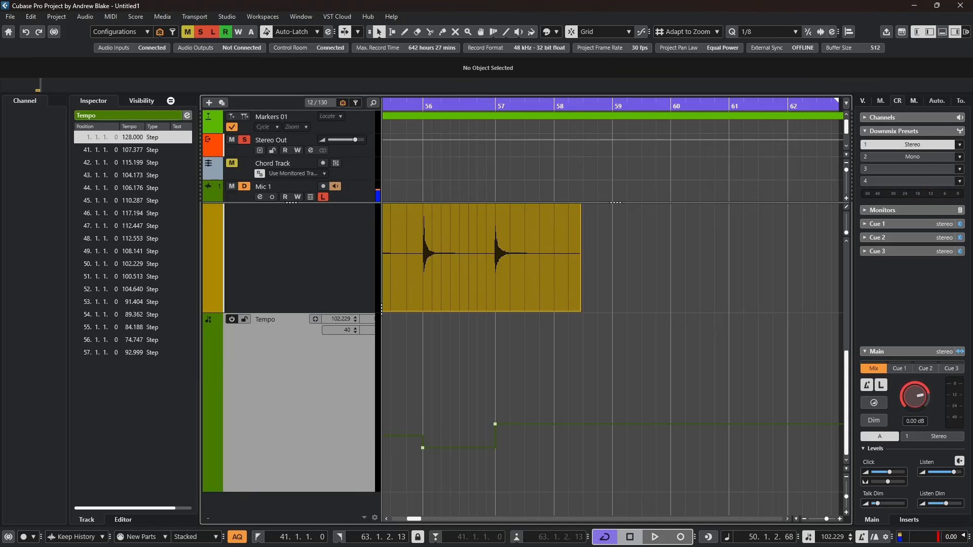
Add ramp tempo points of 94 BPM at bars 57 through 60 on the tempo track.
{"action": "left_click", "coordinate": [552, 424]}
{"action": "left_click", "coordinate": [601, 423]}
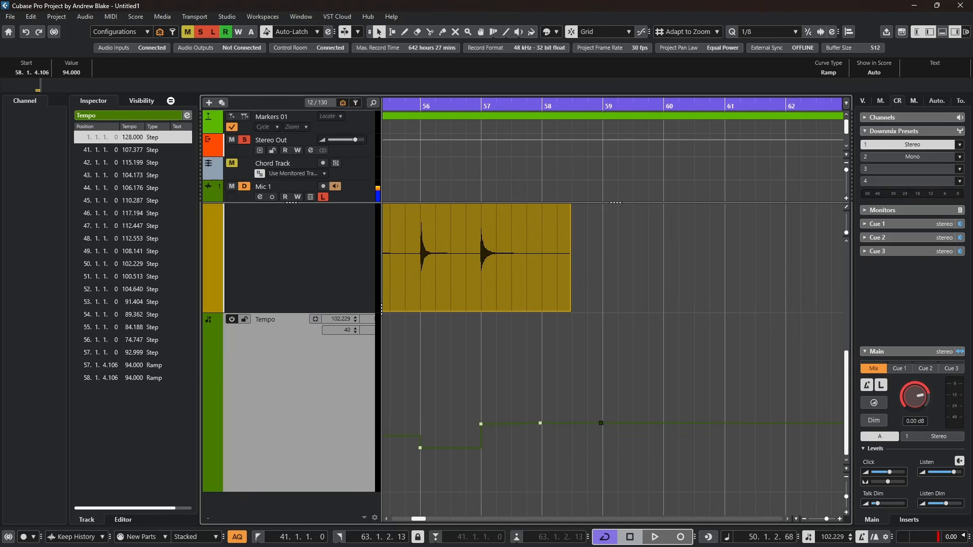
{"action": "left_click", "coordinate": [663, 423]}
{"action": "left_click", "coordinate": [723, 423]}
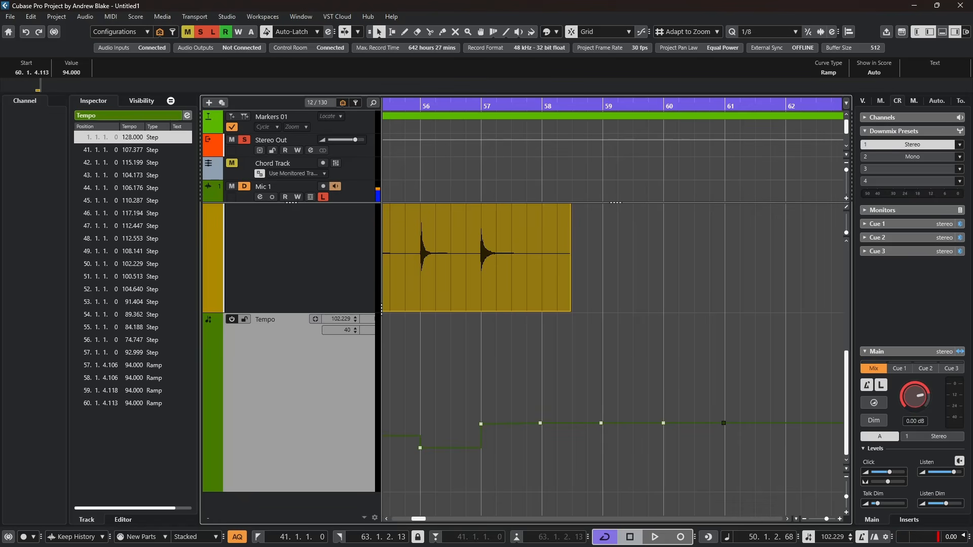
Select bars 57 through 61 on the tempo track with the Range tool and duplicate the tempo points three times.
{"action": "scroll", "coordinate": [619, 442], "scroll_direction": "down", "scroll_amount": 1}
{"action": "right_click", "coordinate": [619, 443]}
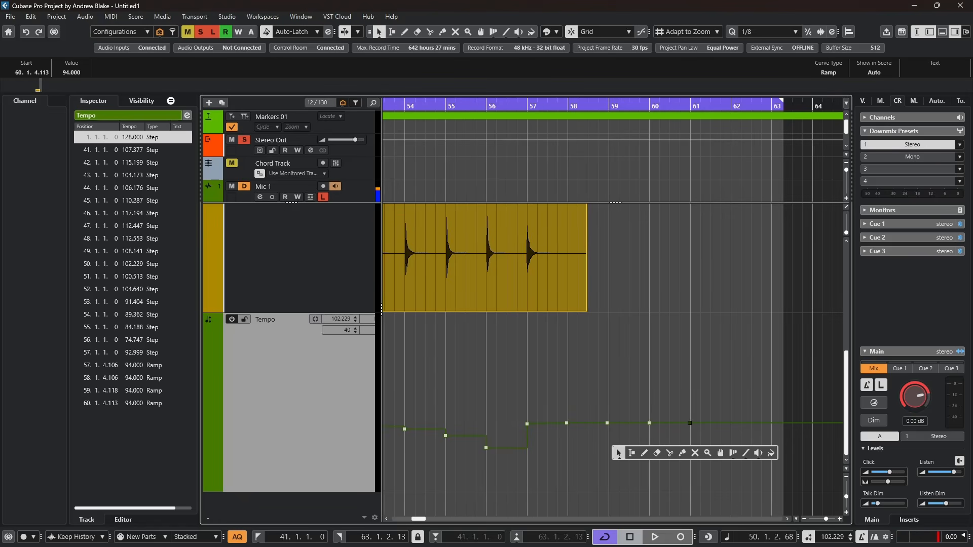
{"action": "left_click", "coordinate": [632, 453]}
{"action": "left_click_drag", "start_coordinate": [527, 446], "coordinate": [660, 446]}
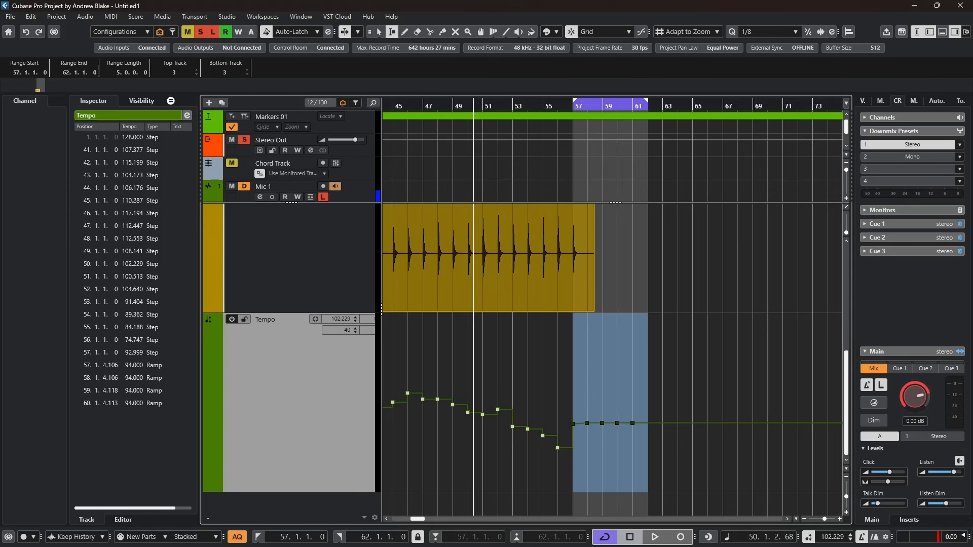
{"action": "key", "text": "ctrl+d"}
{"action": "key", "text": "ctrl+d"}
{"action": "key", "text": "ctrl+d"}
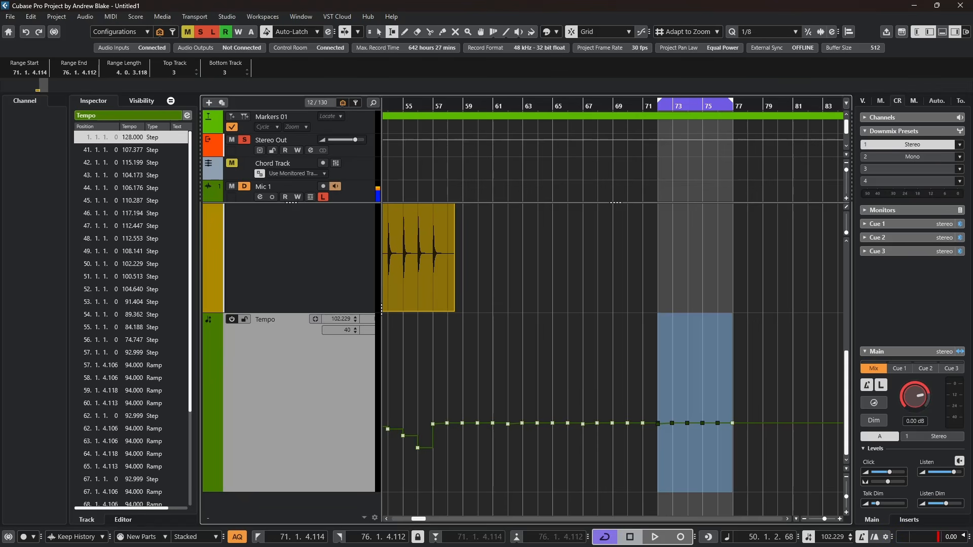
Play back the project from the left locator to check the repeated tempo points against the loop.
{"action": "key", "text": "1"}
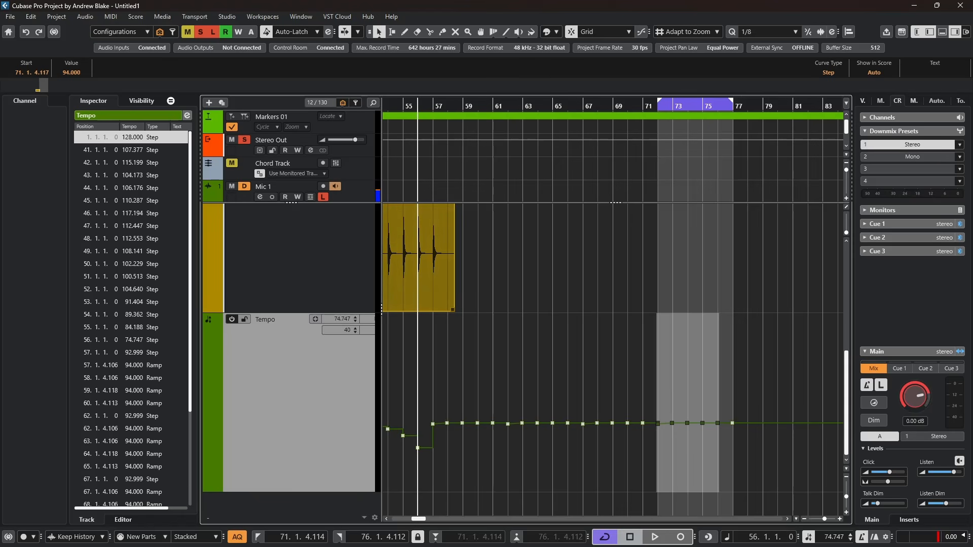
{"action": "key", "text": "space"}
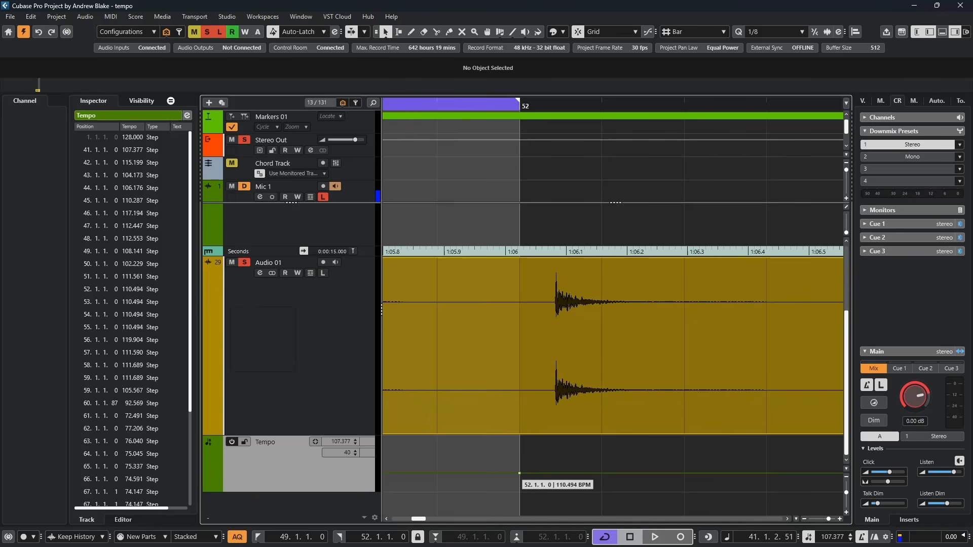
Select the tempo events on the tempo track from bar 52 onward and delete them.
{"action": "left_click", "coordinate": [519, 474]}
{"action": "scroll", "coordinate": [521, 474], "scroll_direction": "down", "scroll_amount": 2}
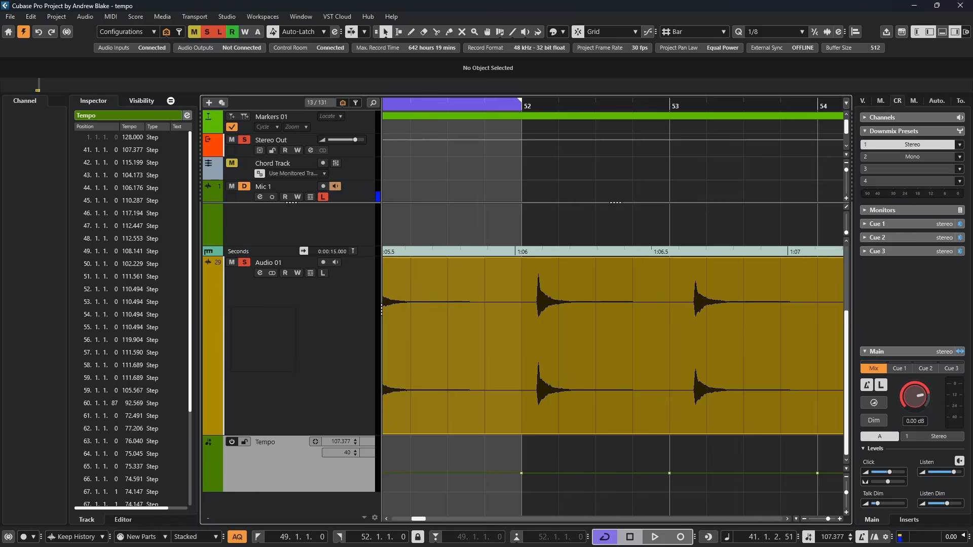
{"action": "double_click", "coordinate": [521, 474], "text": "shift"}
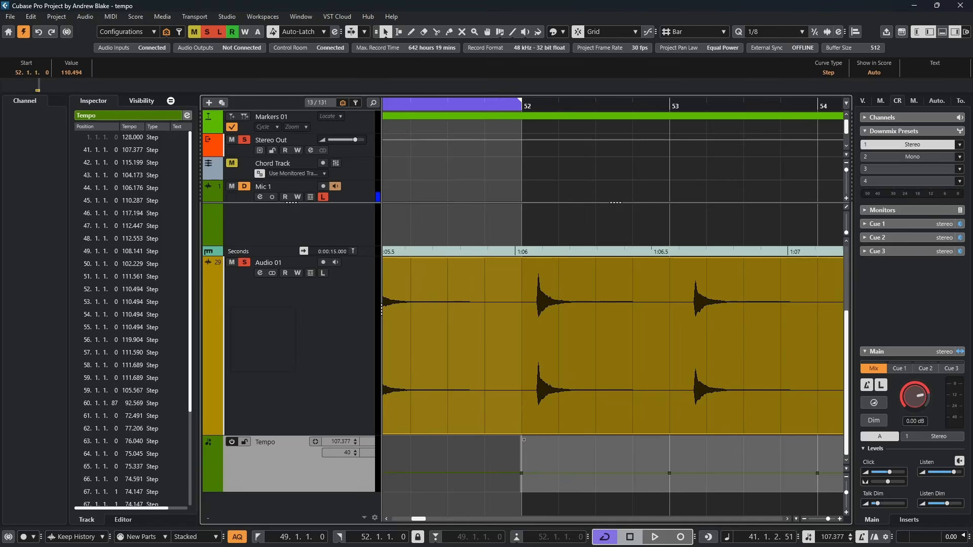
{"action": "scroll", "coordinate": [594, 474], "scroll_direction": "down", "scroll_amount": 8}
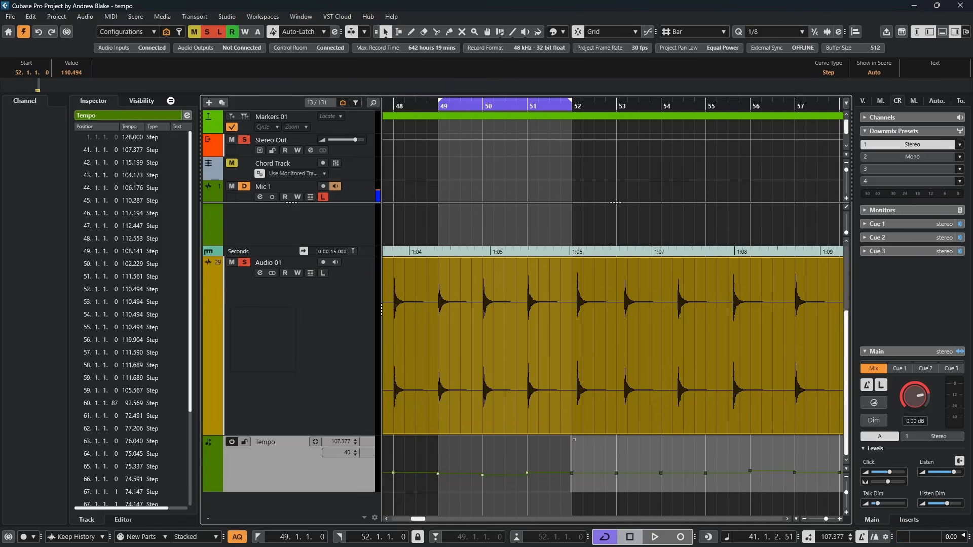
{"action": "scroll", "coordinate": [594, 474], "scroll_direction": "right", "scroll_amount": 3}
{"action": "scroll", "coordinate": [593, 473], "scroll_direction": "down", "scroll_amount": 5}
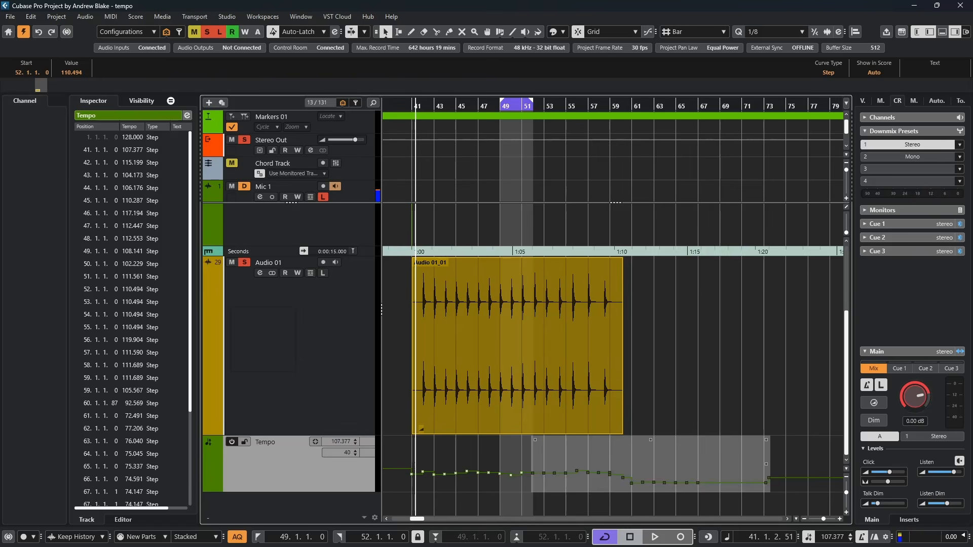
Warp bars 52, 53 and 54 onto the successive drum hits with the Time Warp tool, refining bar 52's position.
{"action": "right_click", "coordinate": [752, 463]}
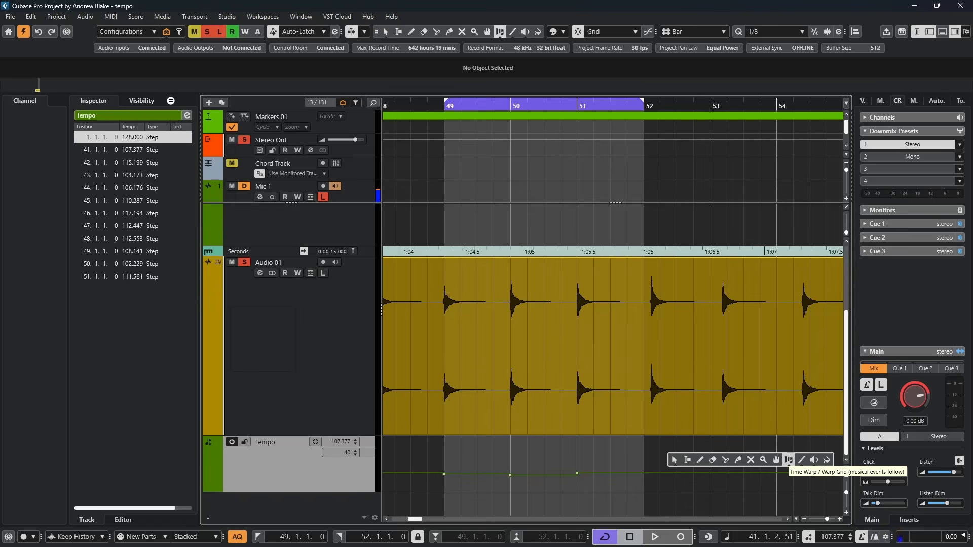
{"action": "left_click", "coordinate": [813, 461]}
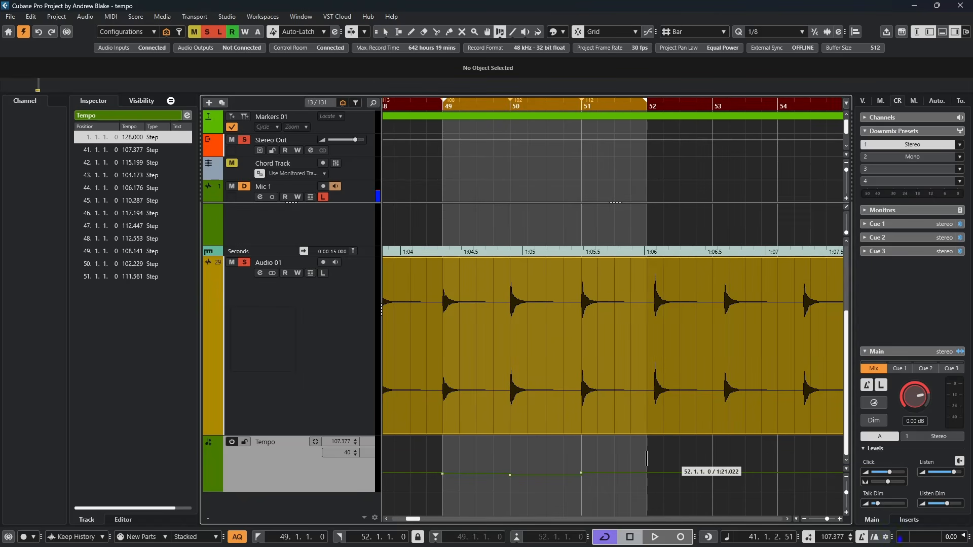
{"action": "left_click_drag", "start_coordinate": [647, 462], "coordinate": [654, 470]}
{"action": "left_click_drag", "start_coordinate": [720, 468], "coordinate": [724, 472]}
{"action": "left_click_drag", "start_coordinate": [787, 471], "coordinate": [802, 472]}
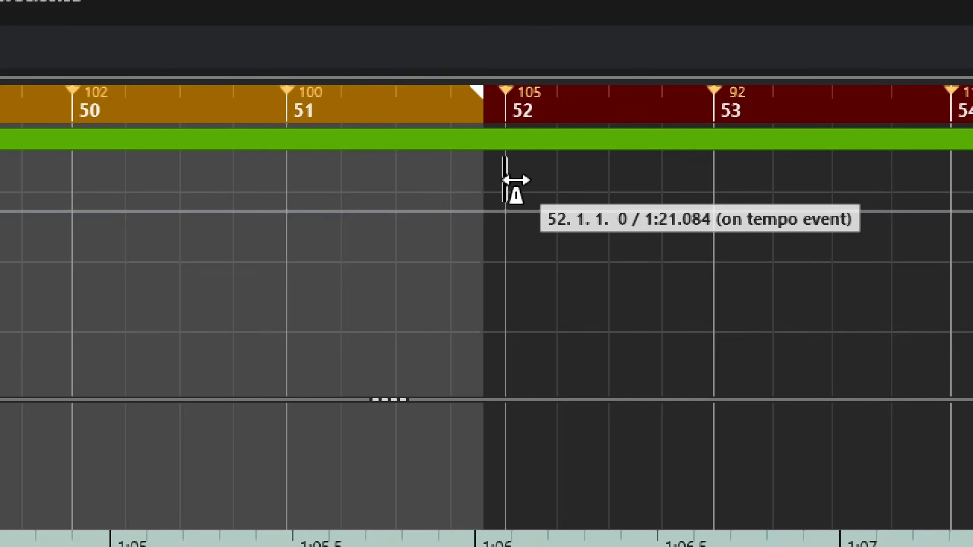
{"action": "mouse_move", "coordinate": [515, 178]}
{"action": "left_mouse_down"}
{"action": "mouse_move", "coordinate": [534, 174]}
{"action": "mouse_move", "coordinate": [504, 178]}
{"action": "mouse_move", "coordinate": [539, 175]}
{"action": "mouse_move", "coordinate": [500, 172]}
{"action": "mouse_move", "coordinate": [518, 167]}
{"action": "left_mouse_up"}
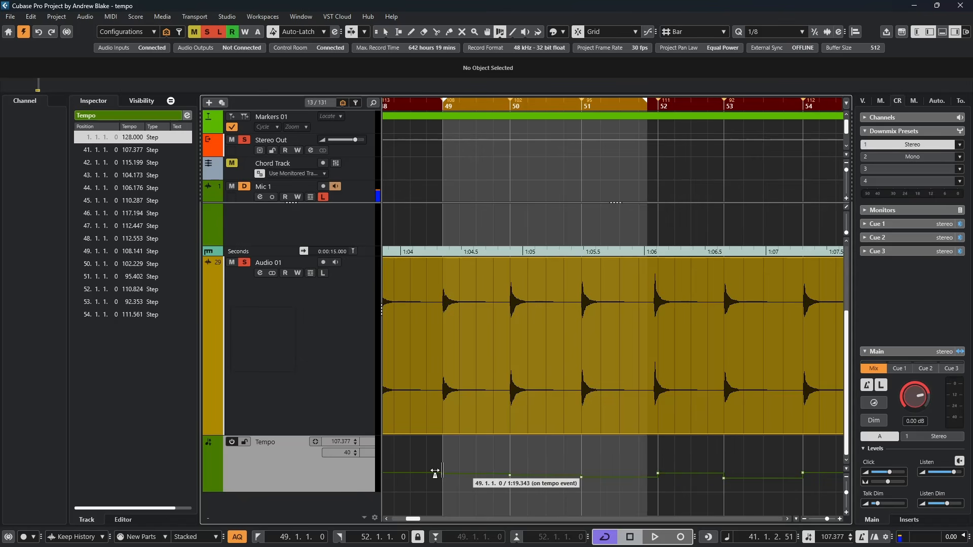
Open the Tempo Track Editor to review the tempo events.
{"action": "key", "text": "ctrl+t"}
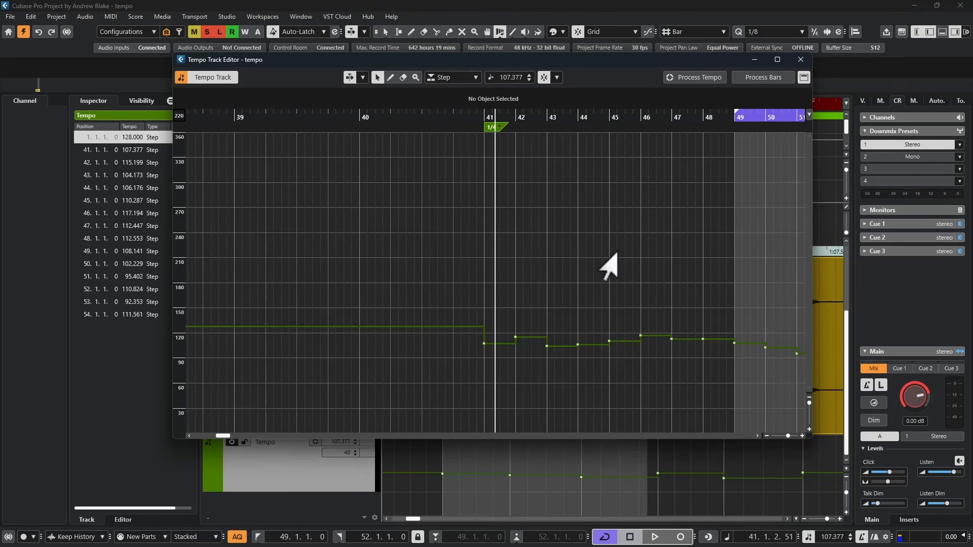